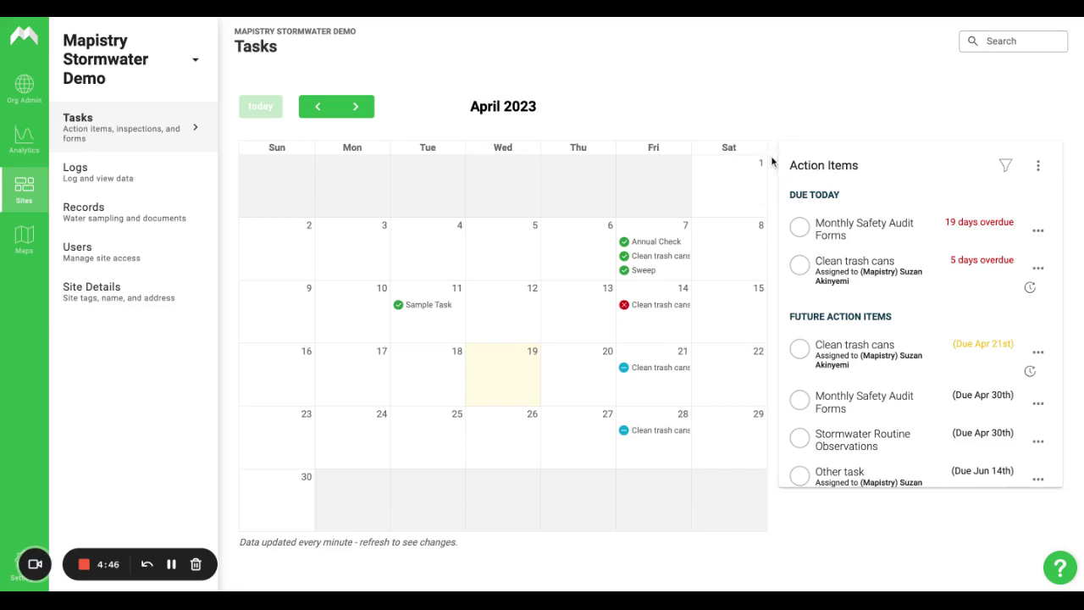
Step: Look over the site's Tasks page, from the calendar down to the inspection form cards
scroll(771, 161, down, 5)
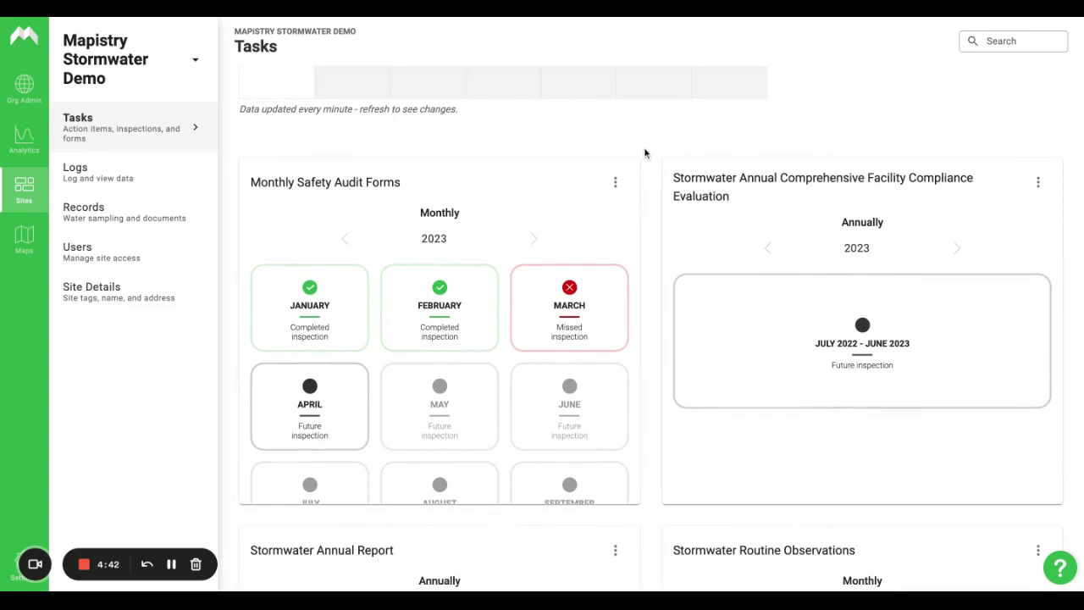
scroll(644, 153, up, 5)
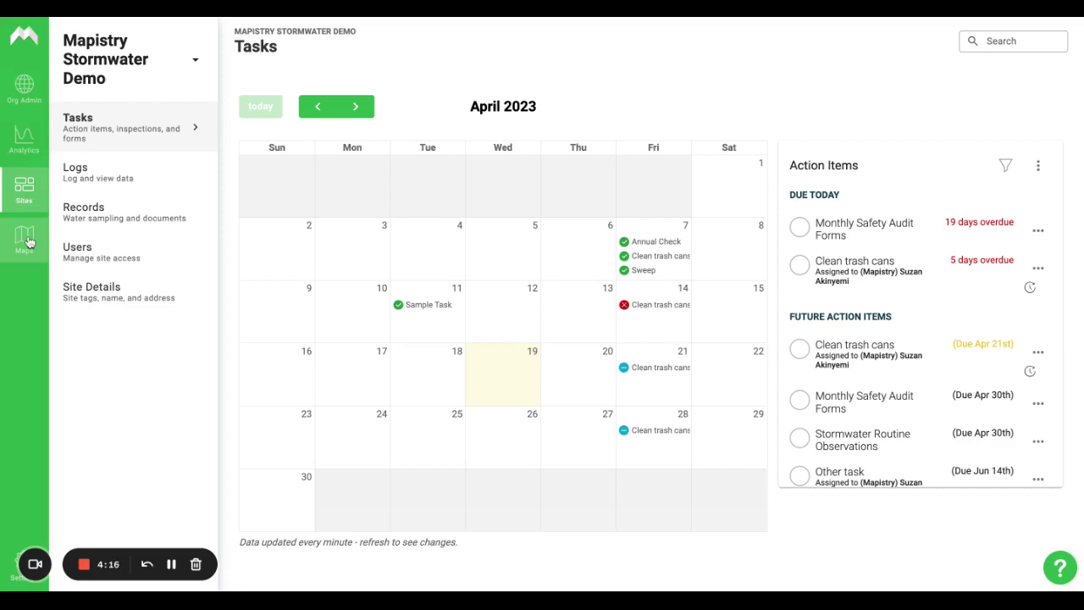
Step: Open the account settings and review the notification options through to the weekly overdue and upcoming task choices
click(7, 580)
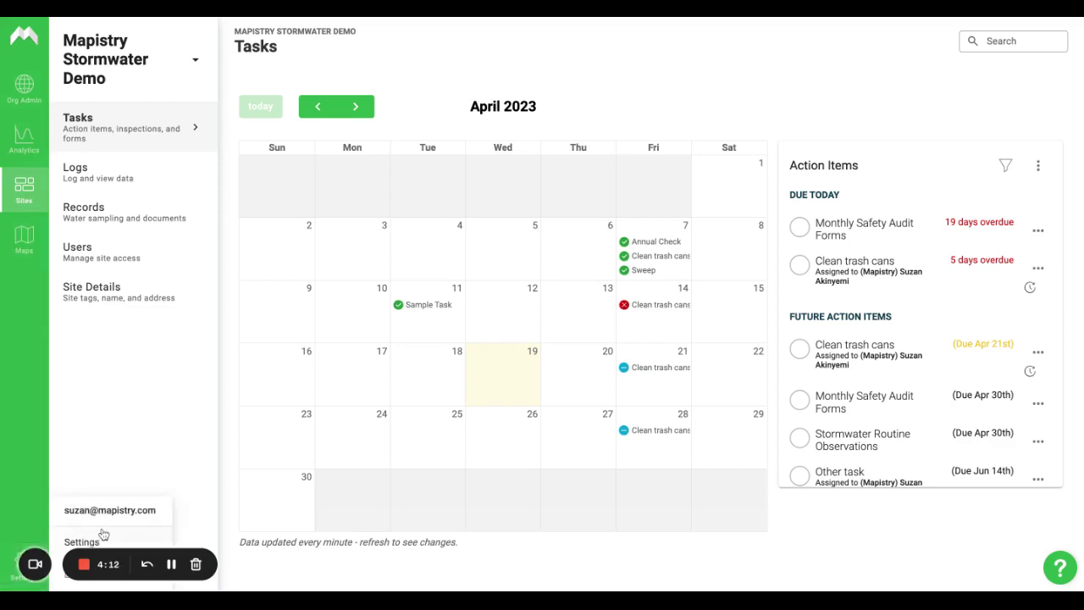
click(71, 536)
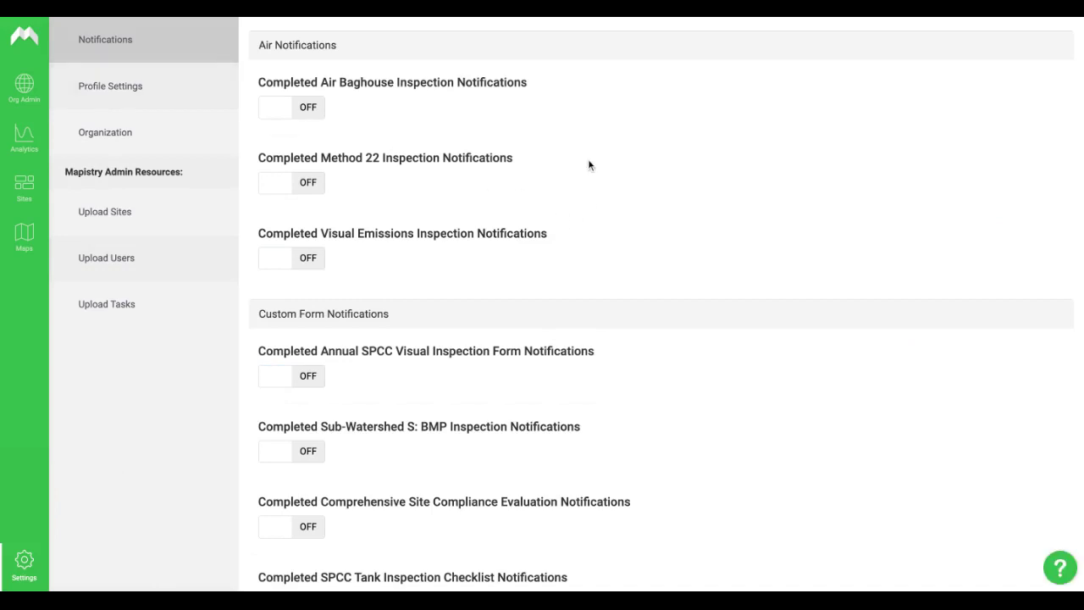
scroll(589, 164, down, 1)
scroll(589, 164, up, 1)
scroll(596, 150, down, 4)
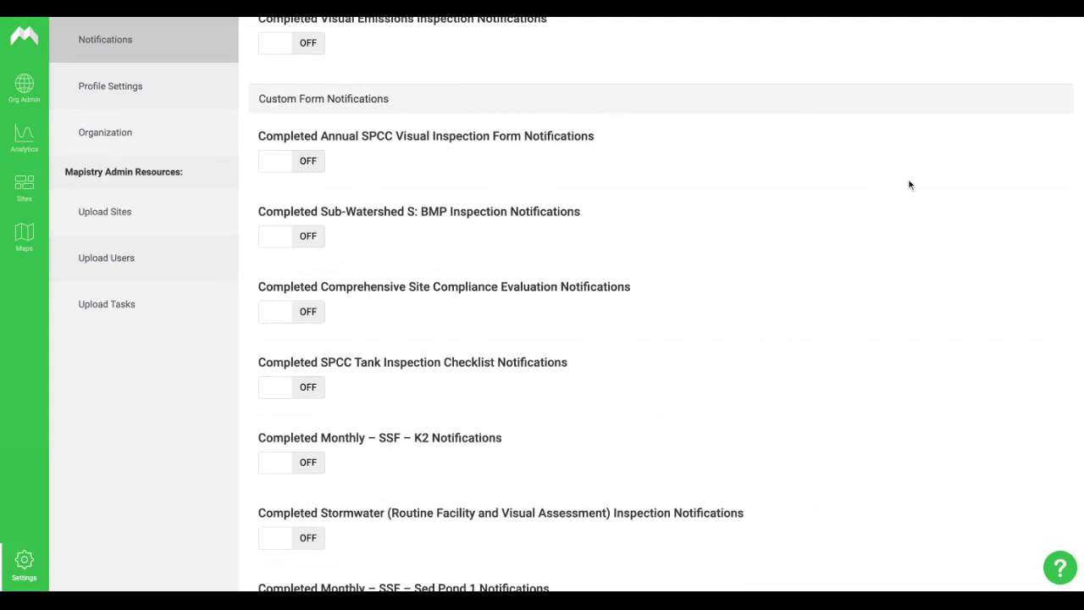
scroll(909, 182, down, 2)
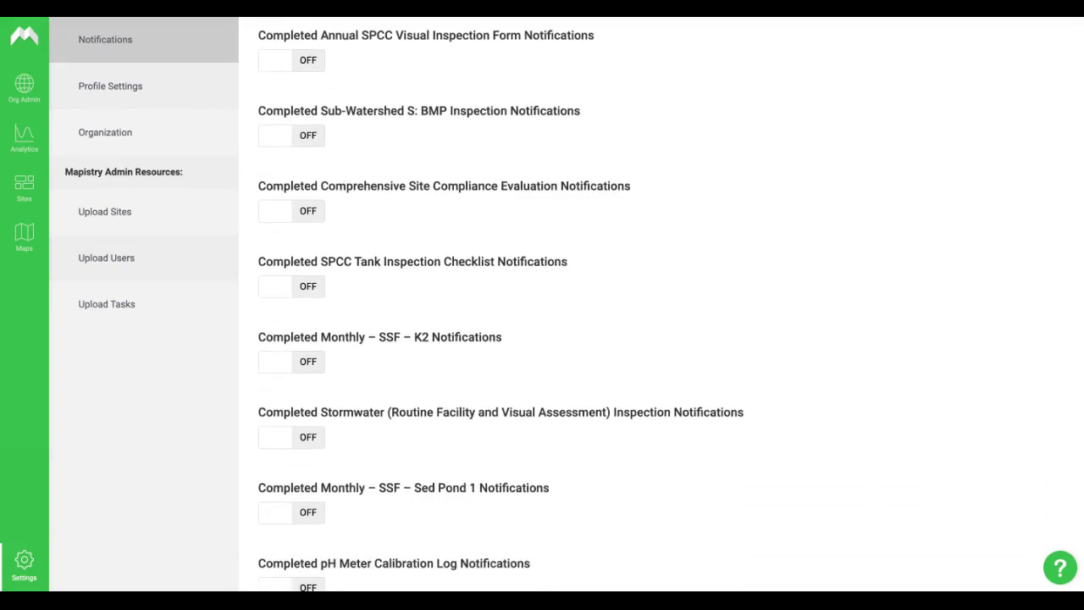
scroll(660, 305, down, 4)
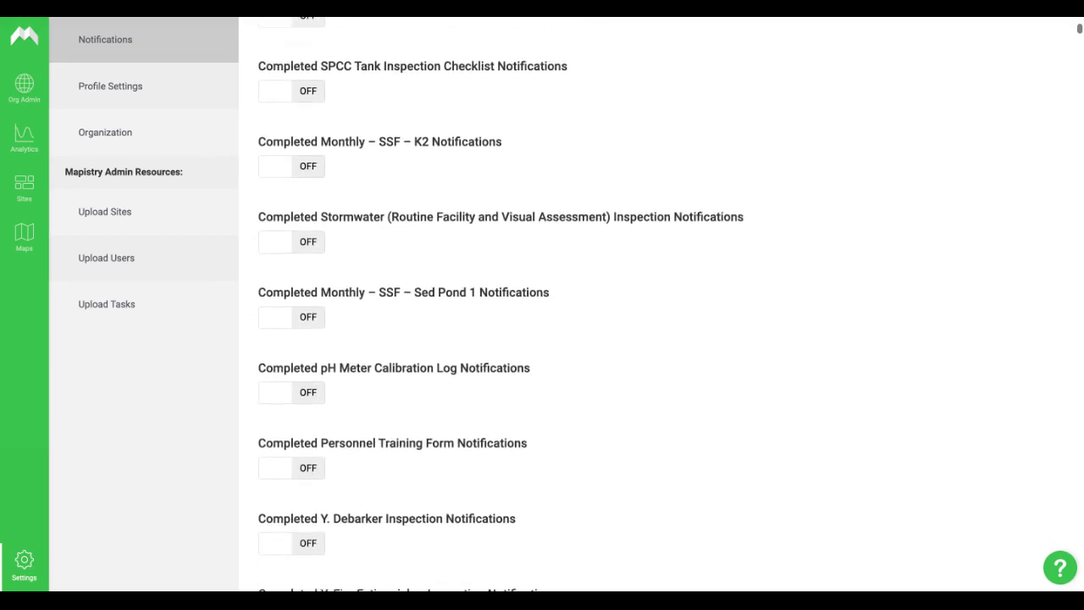
scroll(1011, 54, down, 3)
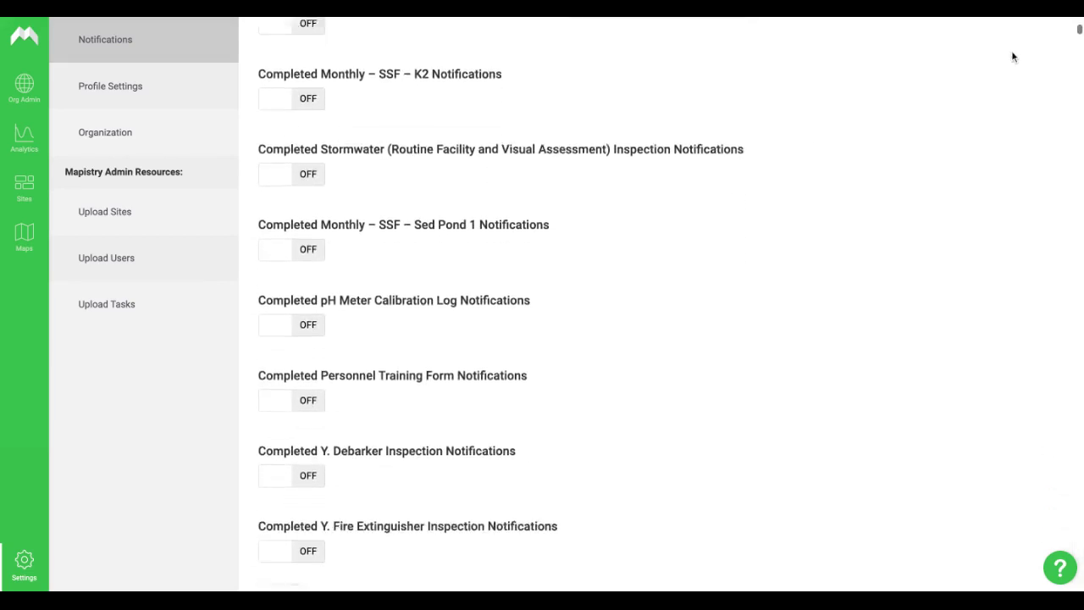
drag(1076, 55, 1078, 375)
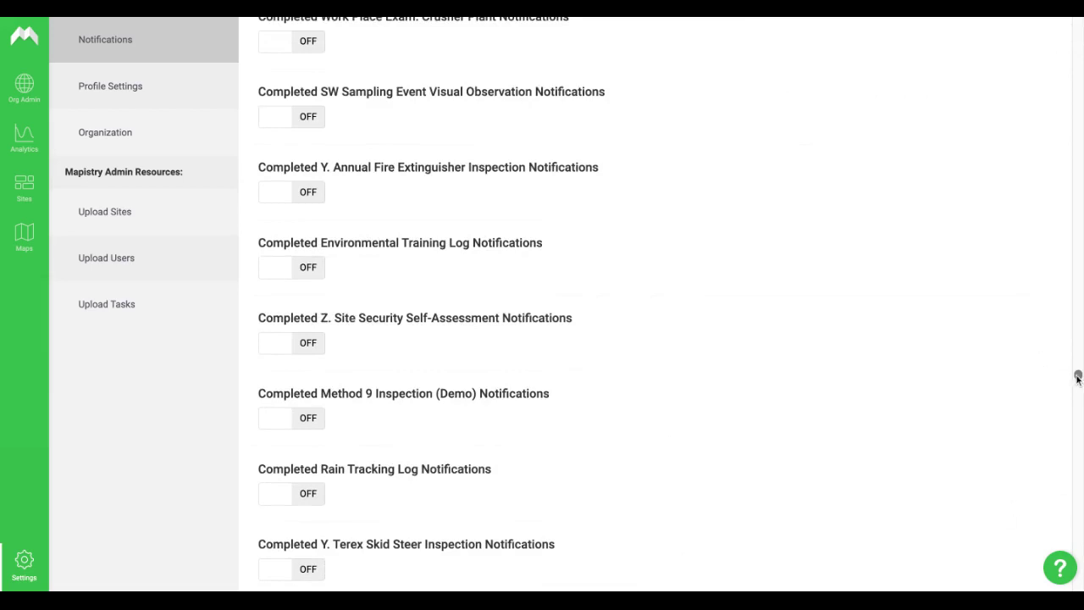
scroll(1077, 378, down, 10)
scroll(1078, 379, down, 5)
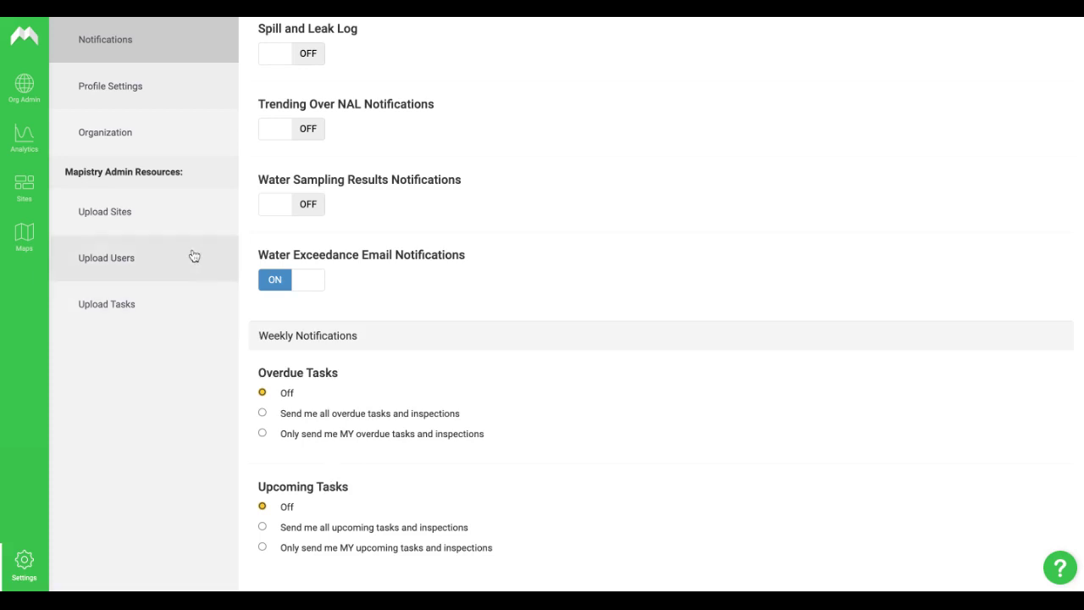
Step: Review the profile settings, including contact information and signature, and save the profile
click(150, 100)
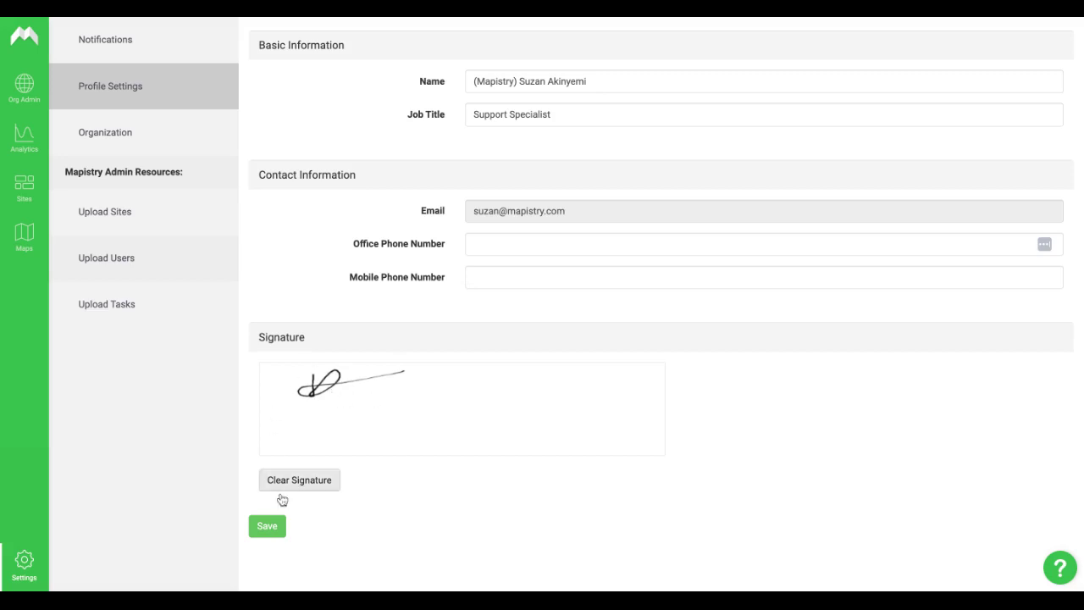
click(280, 526)
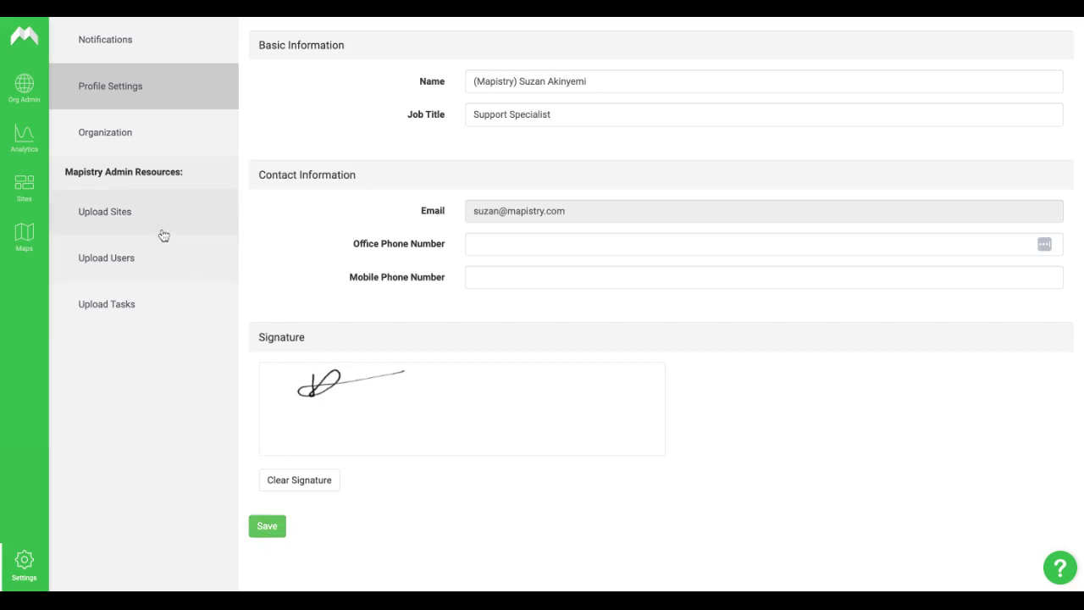
Step: Return to the site's tasks, view the calendar for March and May 2023, and go back to the current month
click(32, 194)
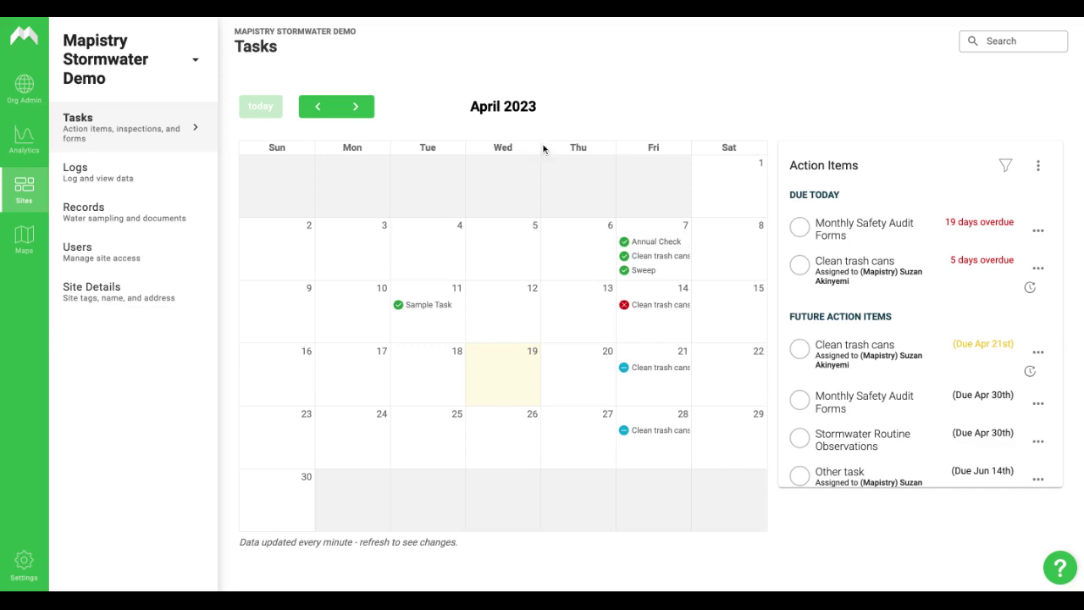
click(318, 114)
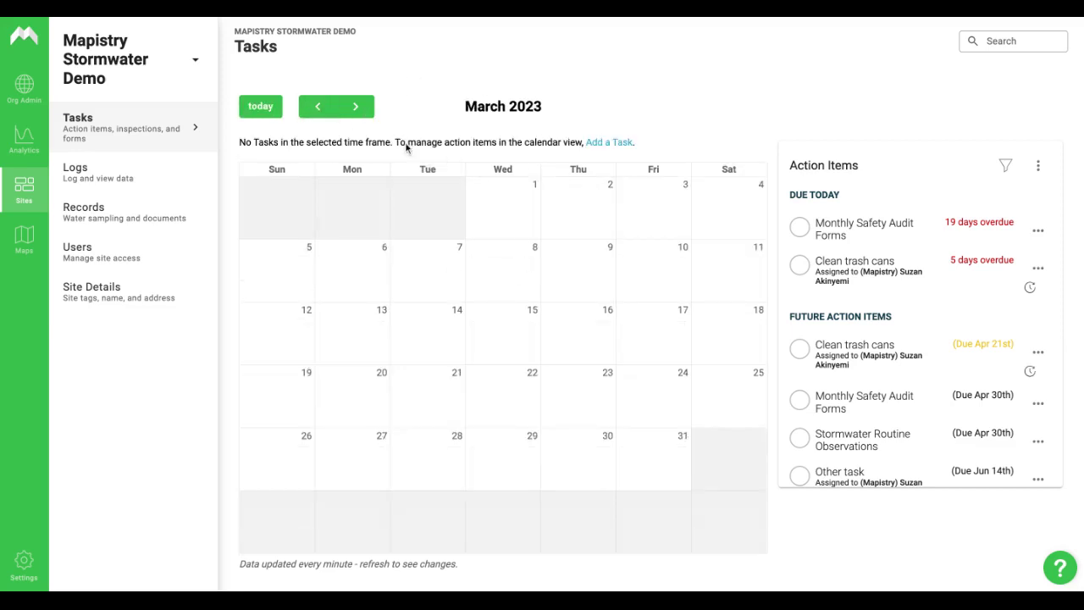
click(364, 113)
click(362, 112)
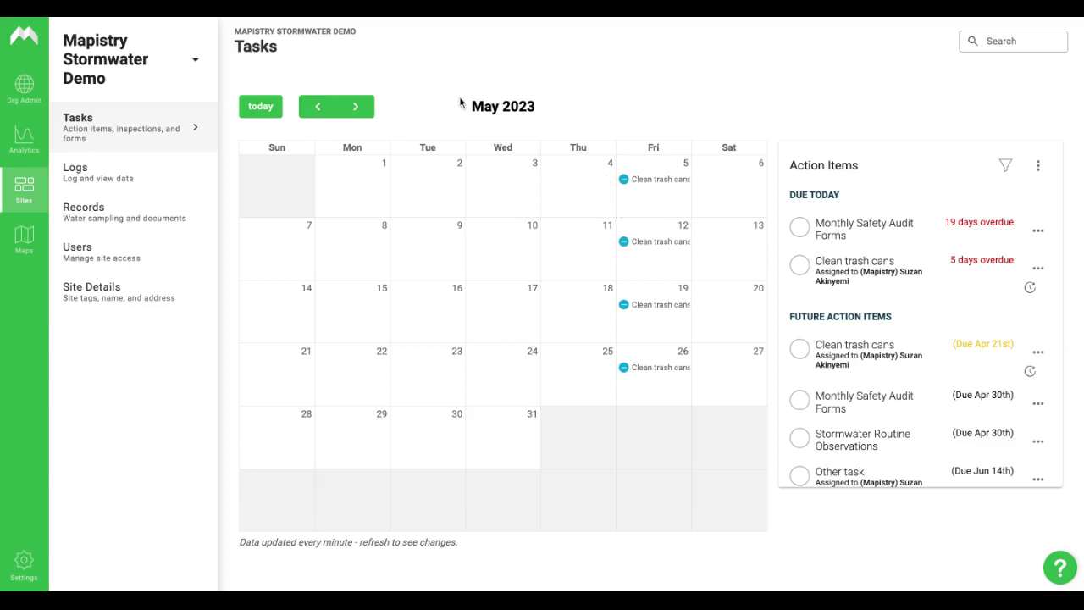
click(270, 112)
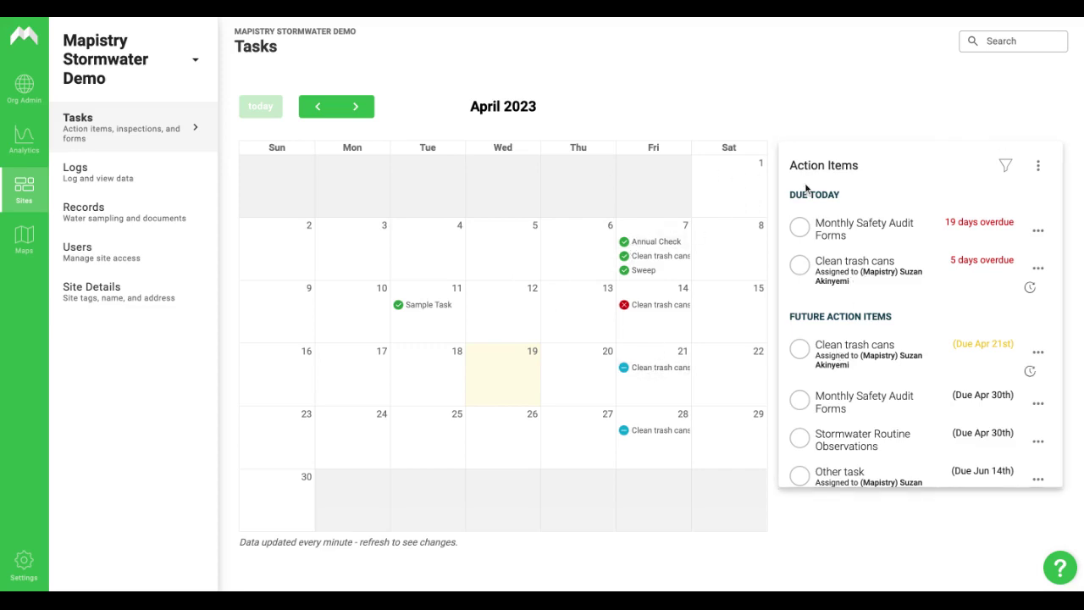
Step: Check the Action Items options for adding a task and close them without adding one
click(1038, 170)
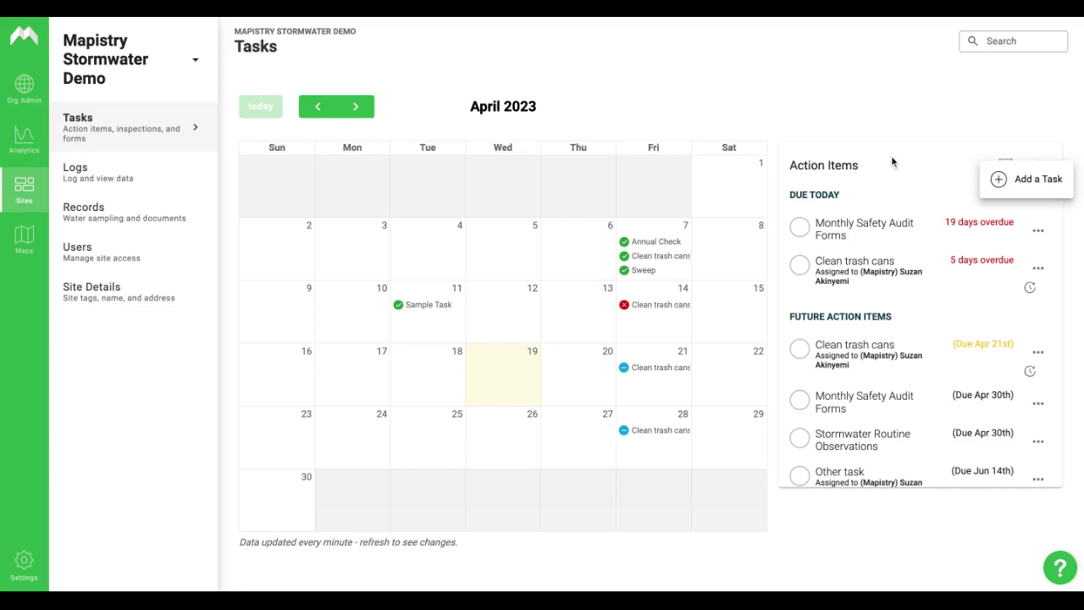
click(830, 132)
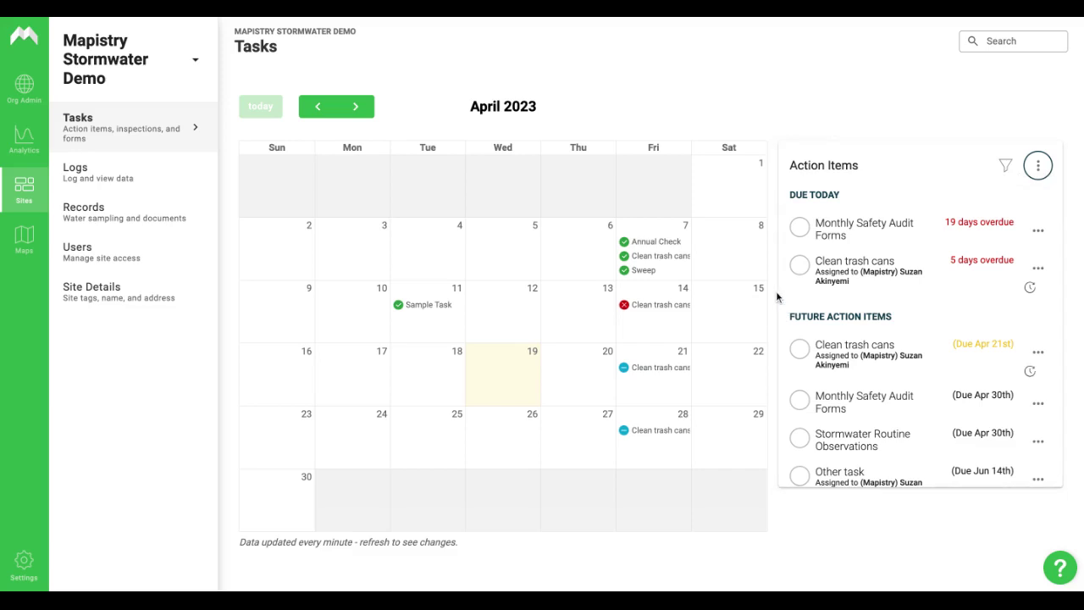
Step: Examine the monthly inspection statuses of the Monthly Safety Audit Forms and the options available for that form
scroll(775, 291, down, 5)
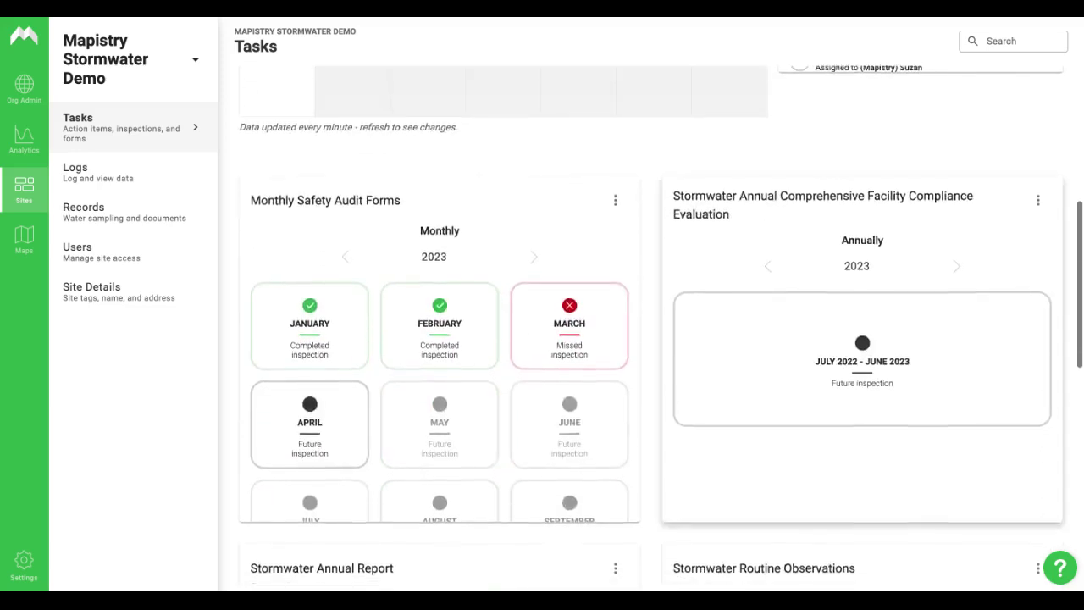
scroll(775, 291, down, 1)
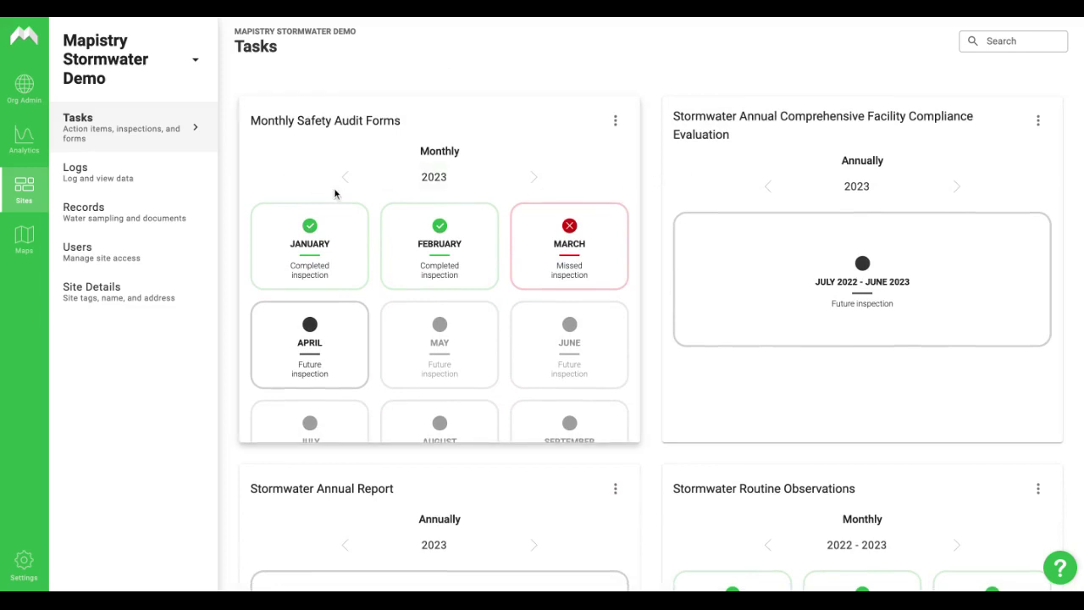
mouse_move(433, 231)
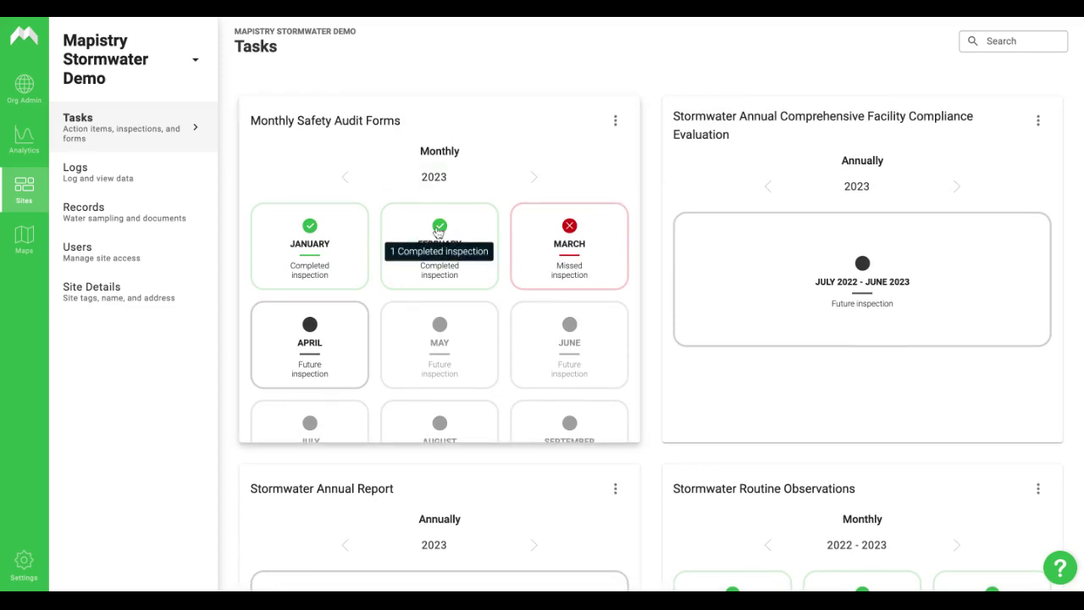
mouse_move(570, 228)
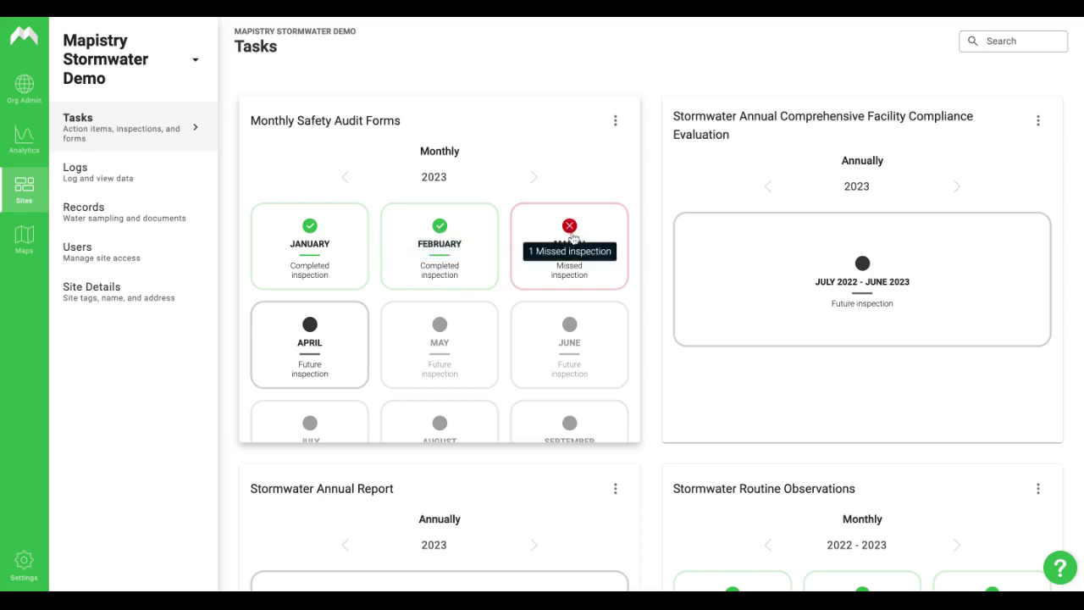
mouse_move(318, 335)
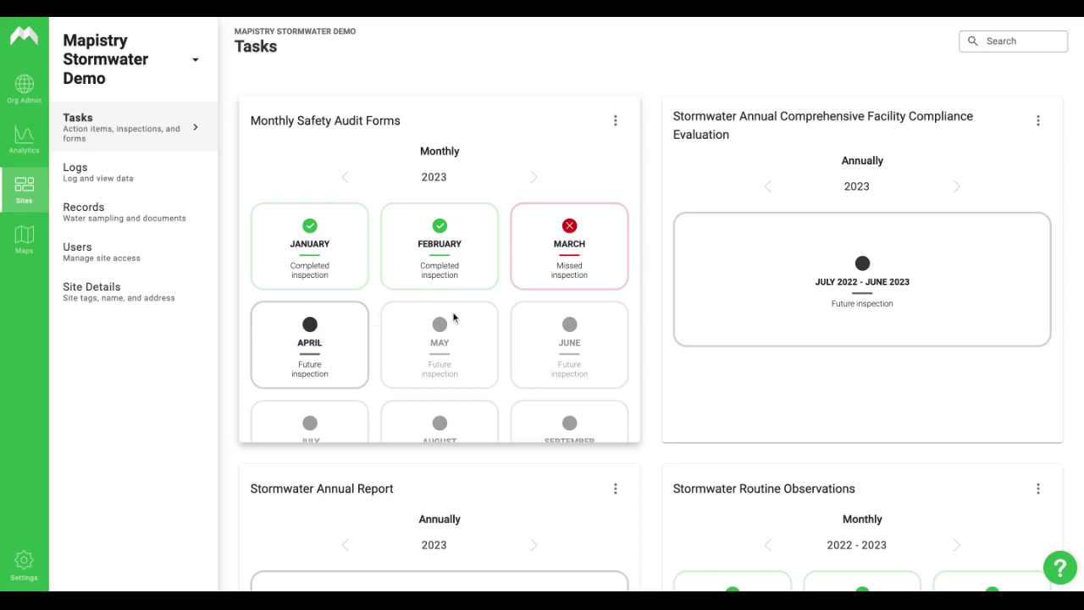
mouse_move(442, 330)
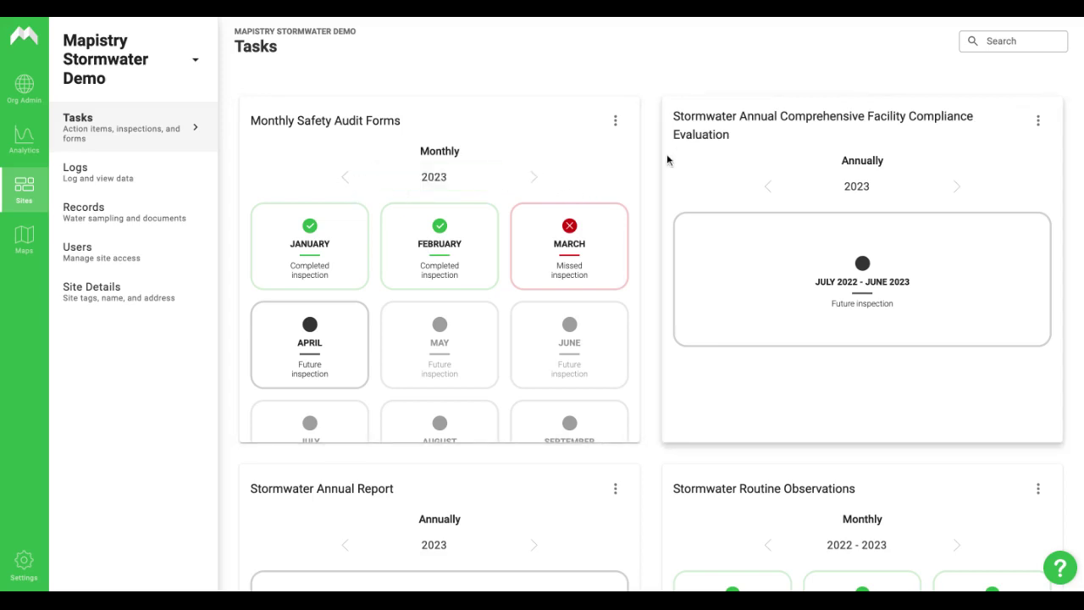
click(615, 124)
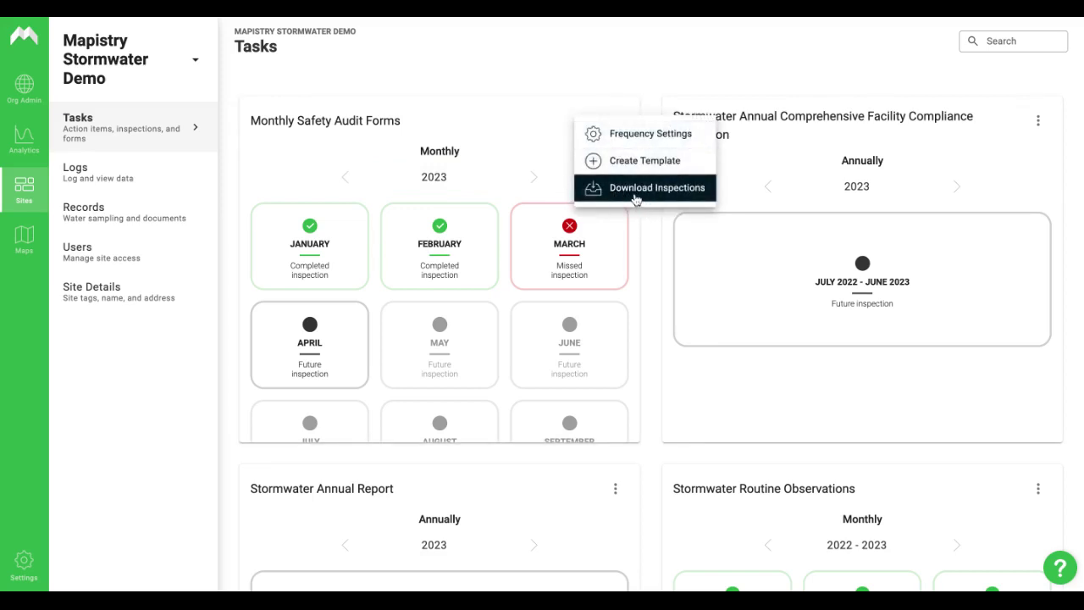
click(158, 332)
Step: Open the site's records and view the list of lab reports
click(134, 224)
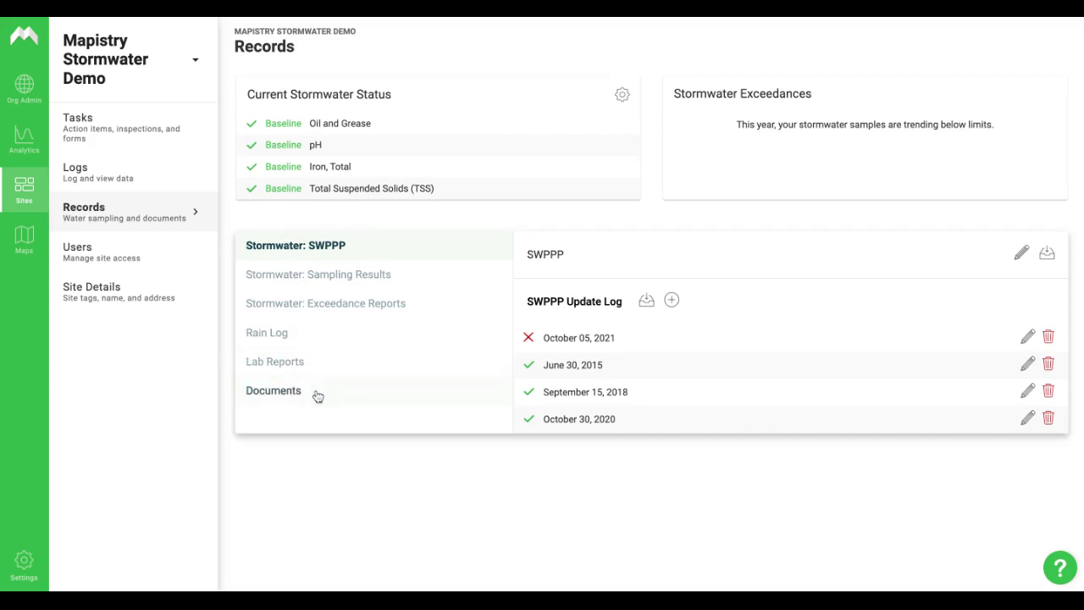
click(332, 367)
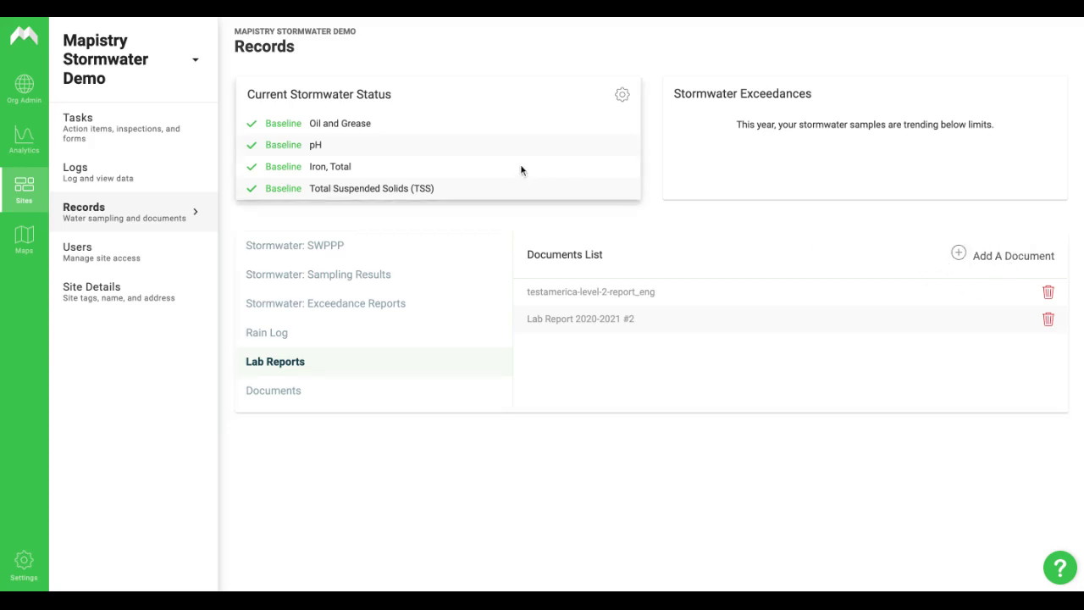
Step: Open the site's user management and examine the email, name and role fields for inviting users
click(131, 250)
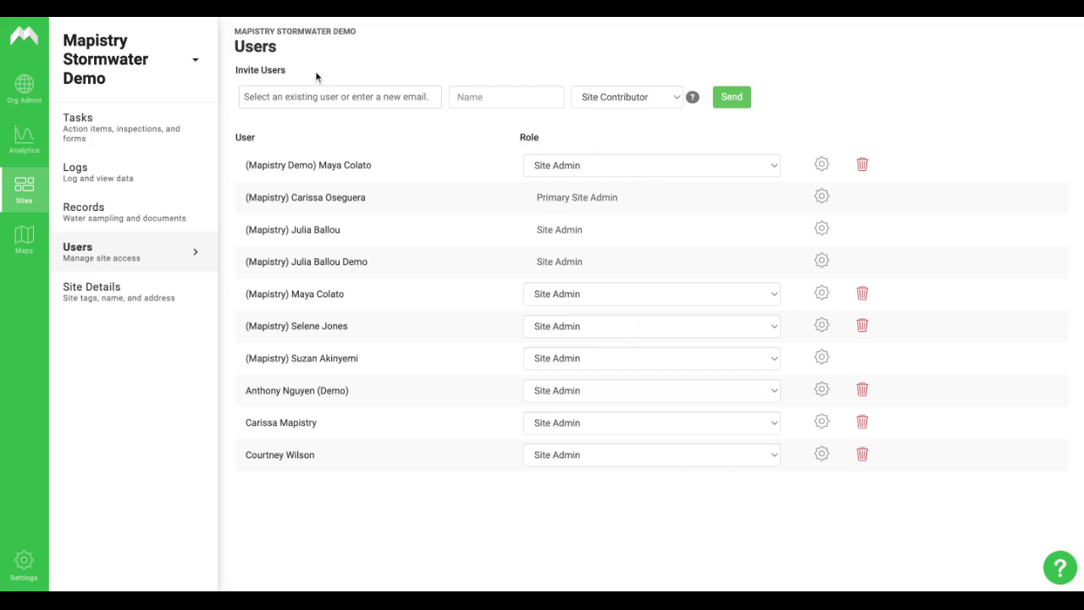
click(391, 95)
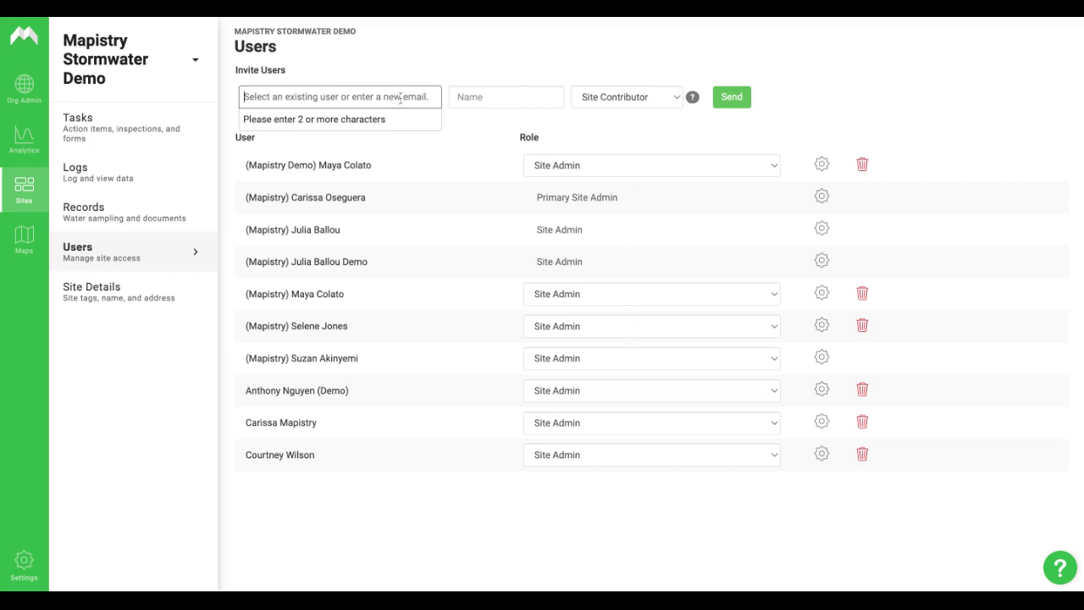
click(500, 98)
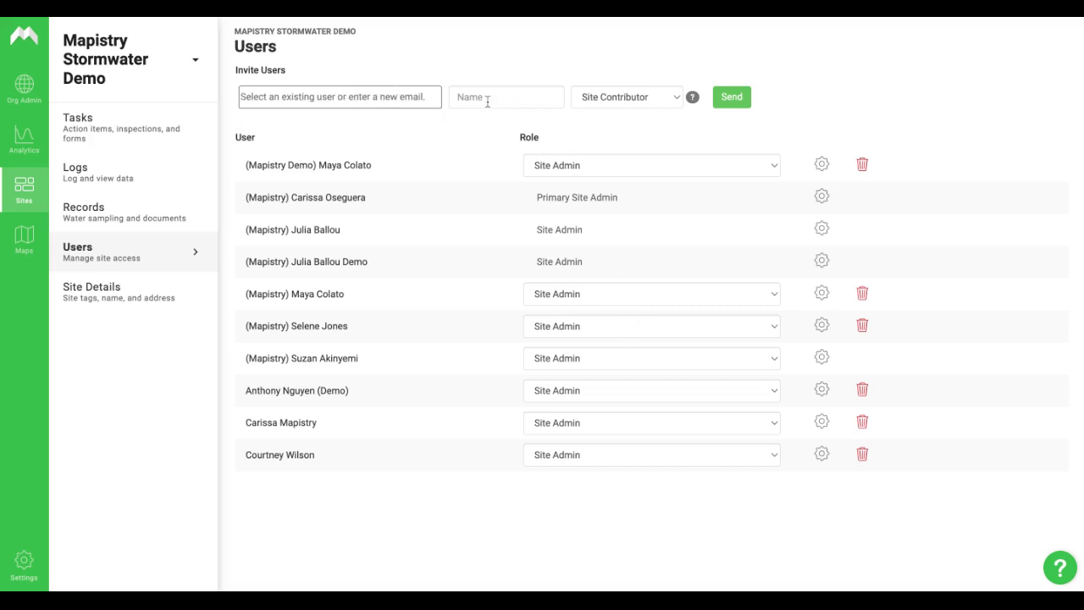
click(658, 89)
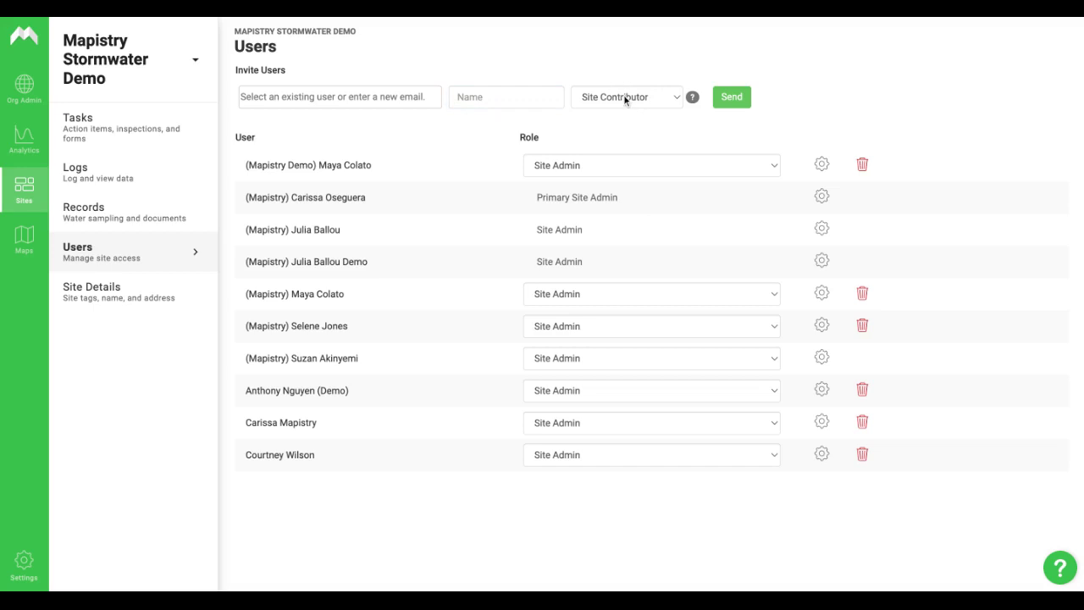
click(626, 100)
mouse_move(692, 98)
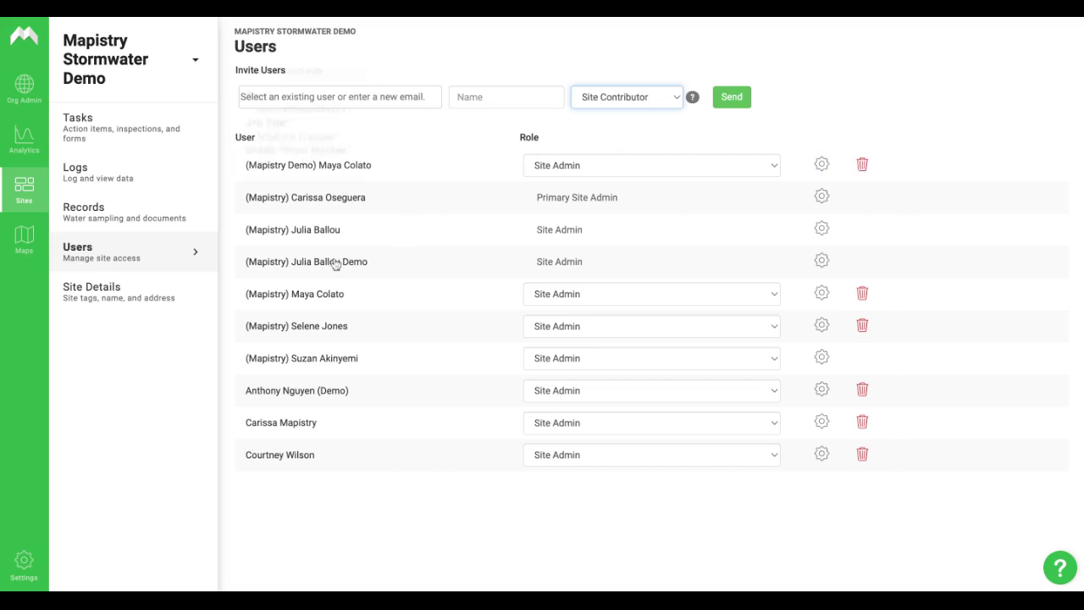
Step: View the site details and open the Resource Center for help options
click(138, 301)
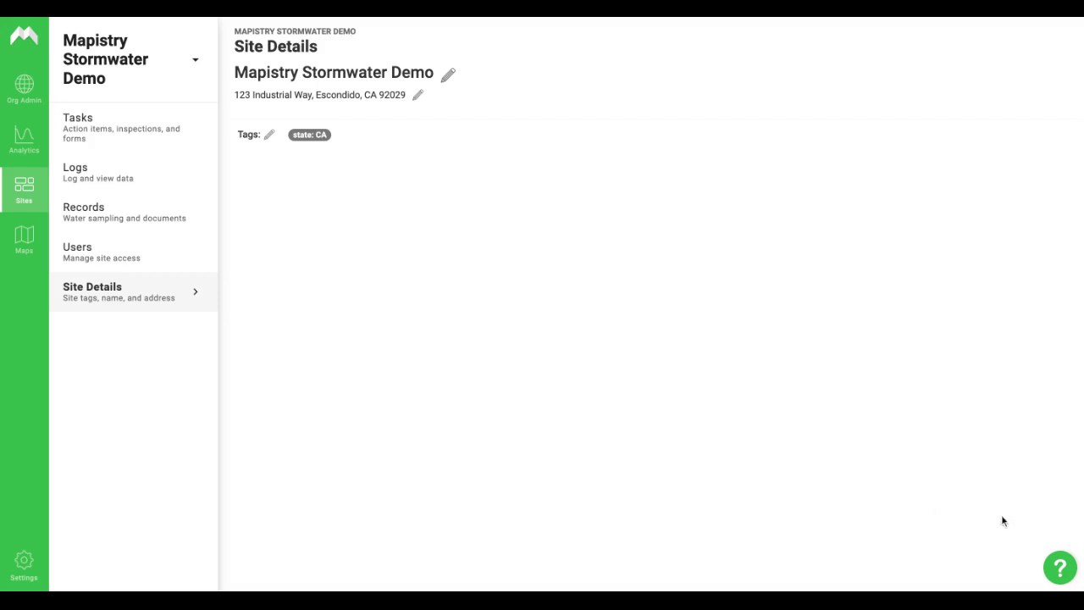
click(1058, 569)
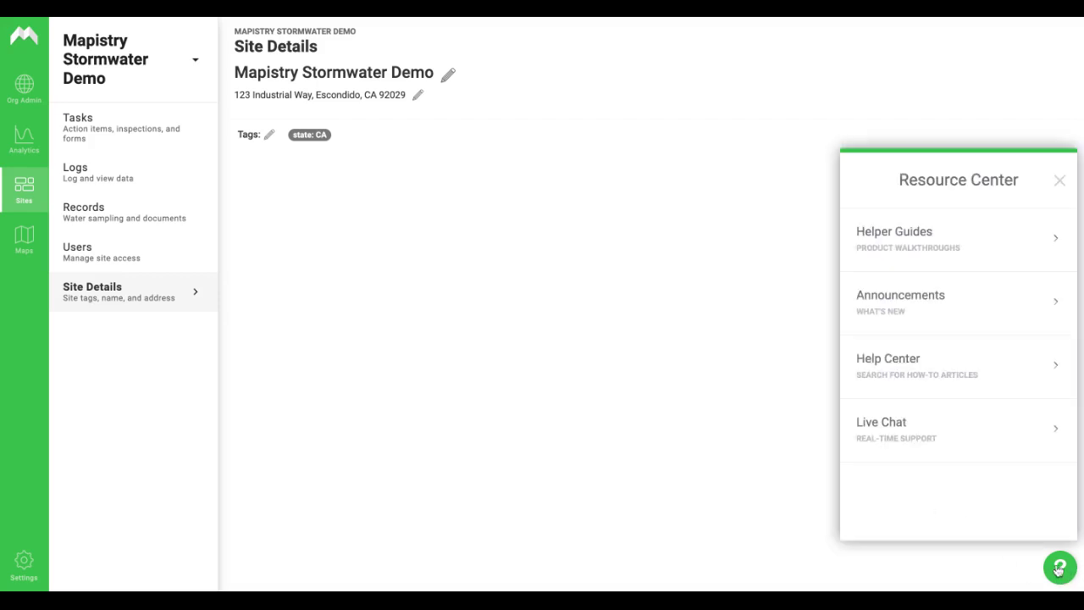